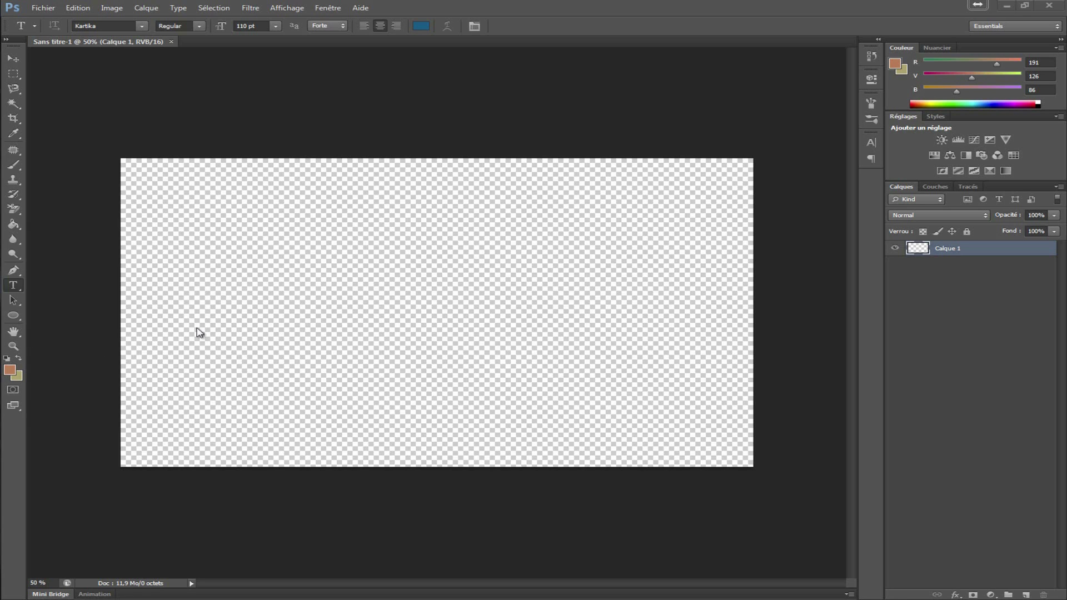
Step: Place the photo DSC02954.JPG from the 14-07-09-Ornitho folder into the empty document
{"action": "left_click", "coordinate": [43, 8]}
{"action": "left_click", "coordinate": [91, 196]}
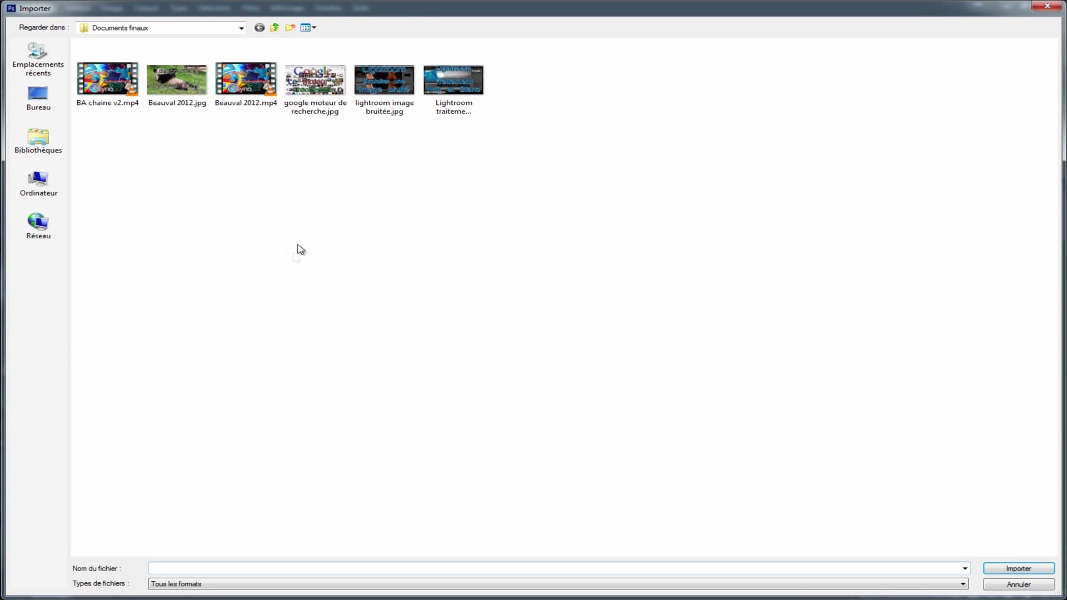
{"action": "left_click", "coordinate": [42, 184]}
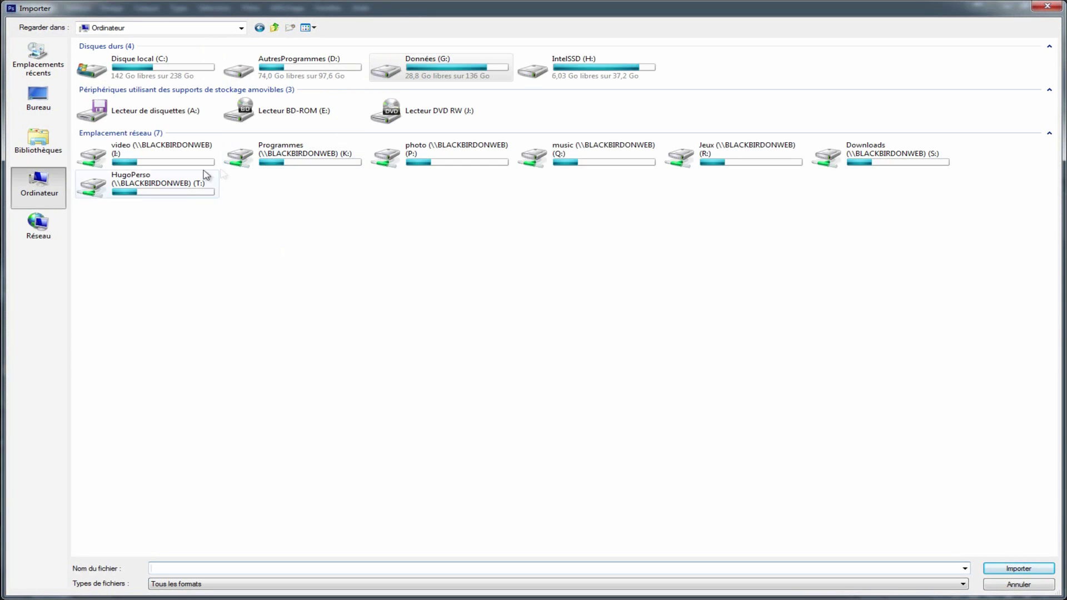
{"action": "double_click", "coordinate": [153, 189]}
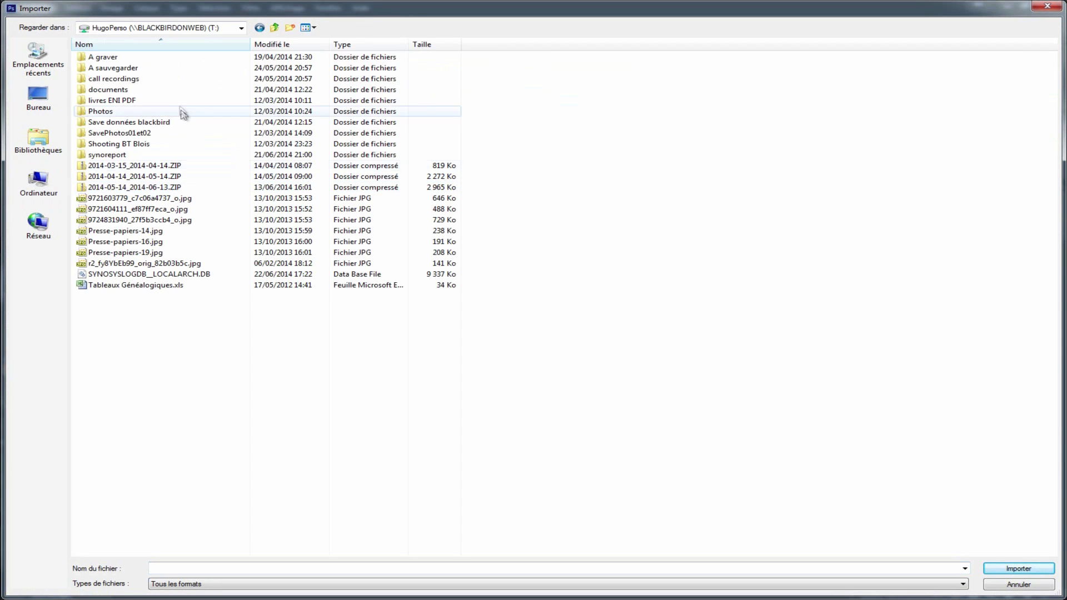
{"action": "double_click", "coordinate": [149, 133]}
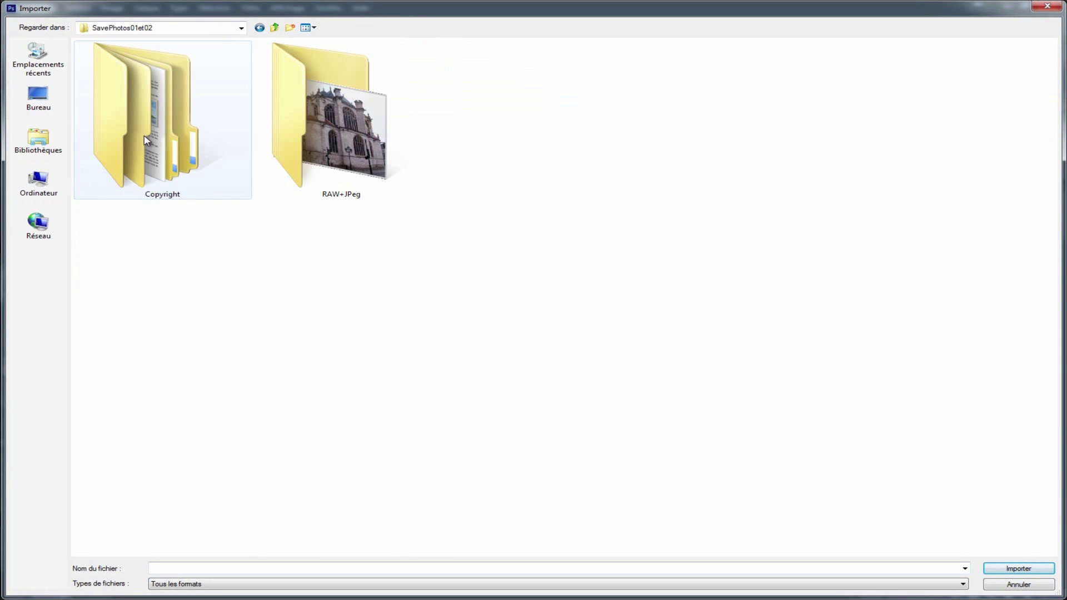
{"action": "double_click", "coordinate": [339, 125]}
{"action": "double_click", "coordinate": [238, 401]}
{"action": "left_click", "coordinate": [386, 242]}
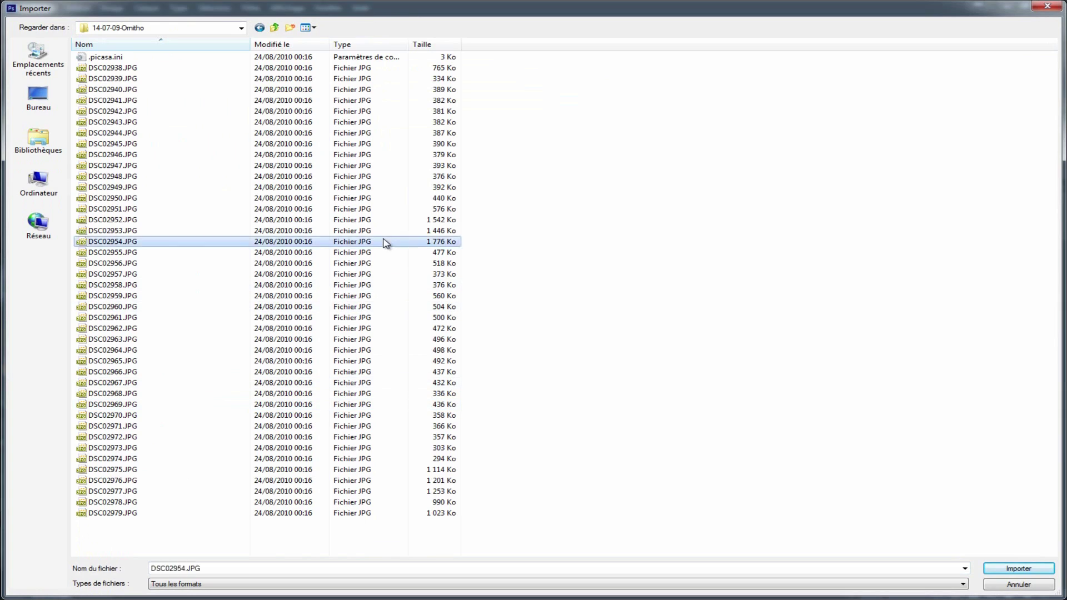
{"action": "double_click", "coordinate": [386, 242]}
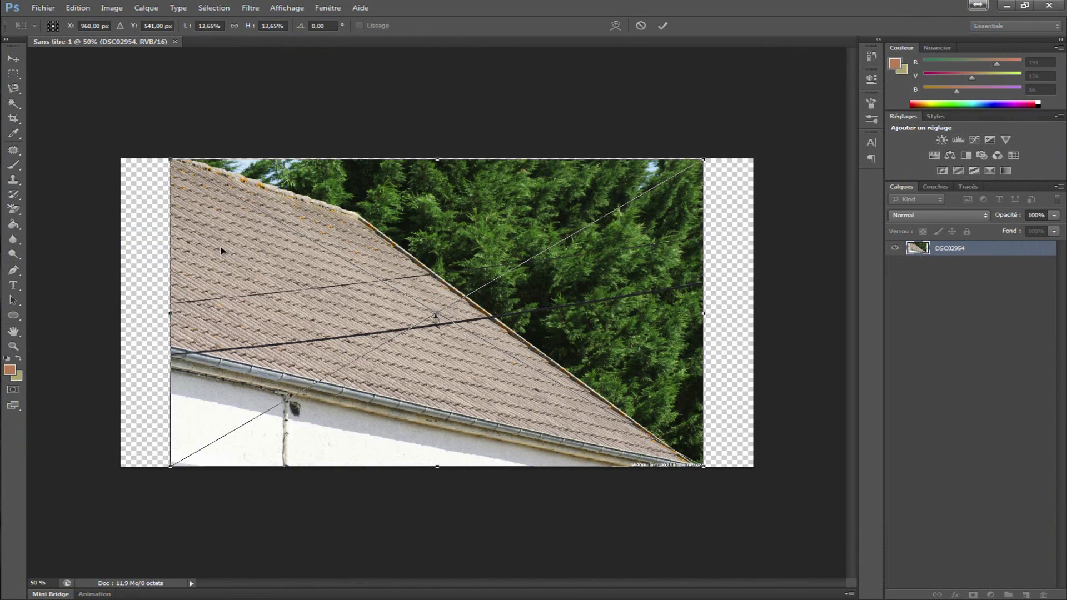
Step: Enlarge the placed roof photo to about 18.05% width and 16.66% height so it covers the whole canvas
{"action": "left_click_drag", "start_coordinate": [170, 159], "coordinate": [105, 148]}
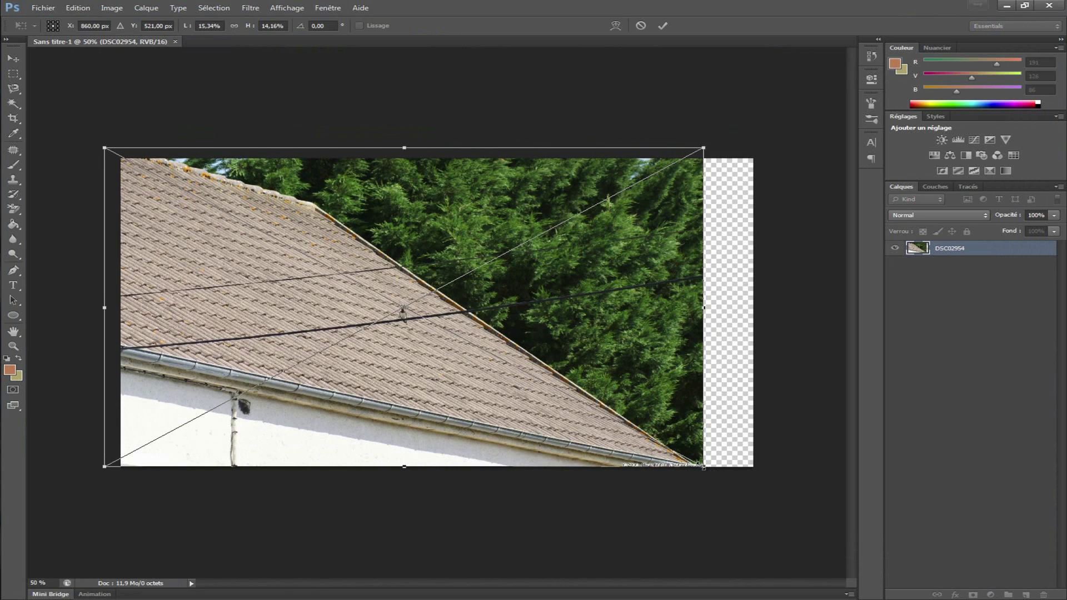
{"action": "left_click_drag", "start_coordinate": [703, 467], "coordinate": [759, 484]}
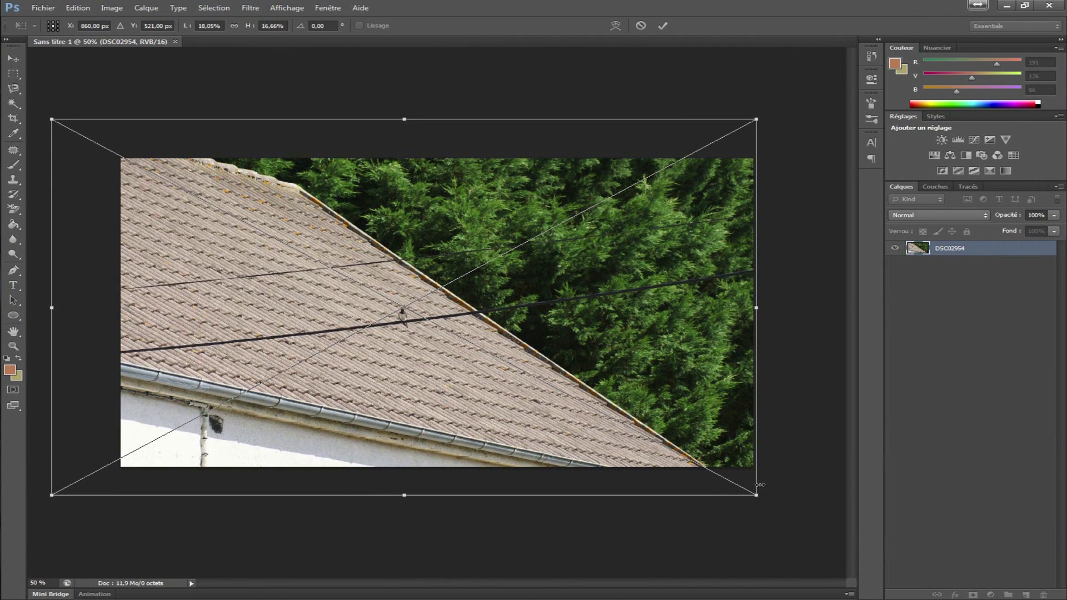
{"action": "key", "text": "t"}
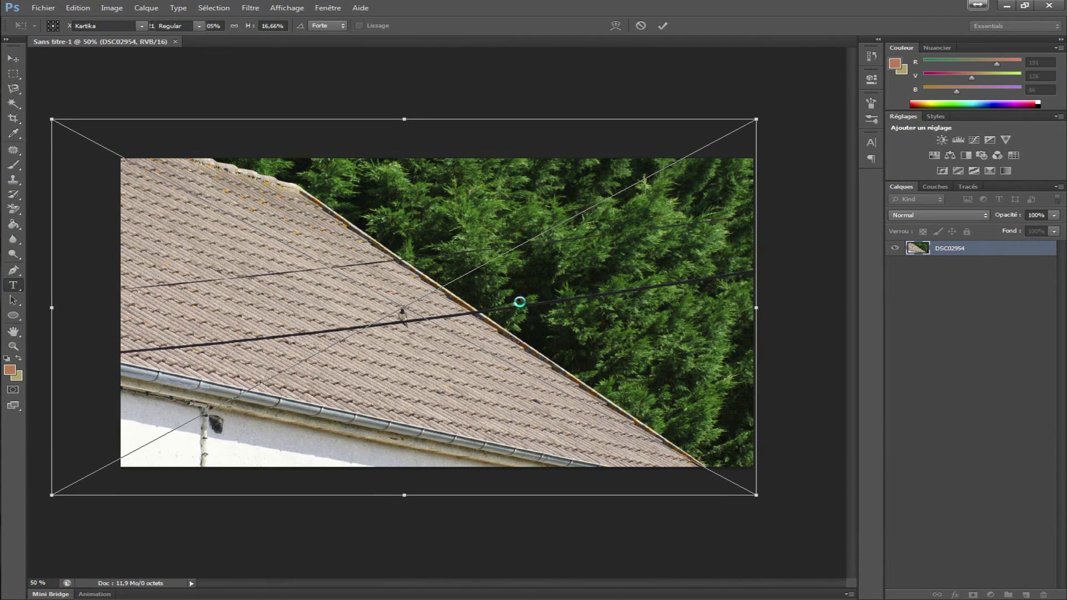
{"action": "double_click", "coordinate": [520, 301]}
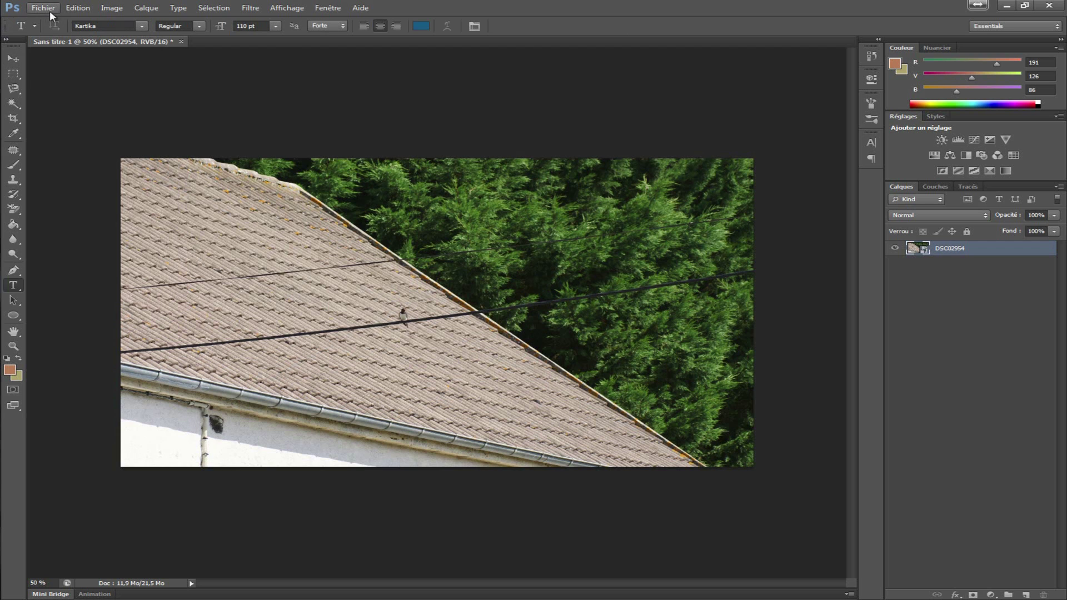
Step: Place the photo DSC02974.JPG from the same folder above the roof photo
{"action": "left_click", "coordinate": [44, 8]}
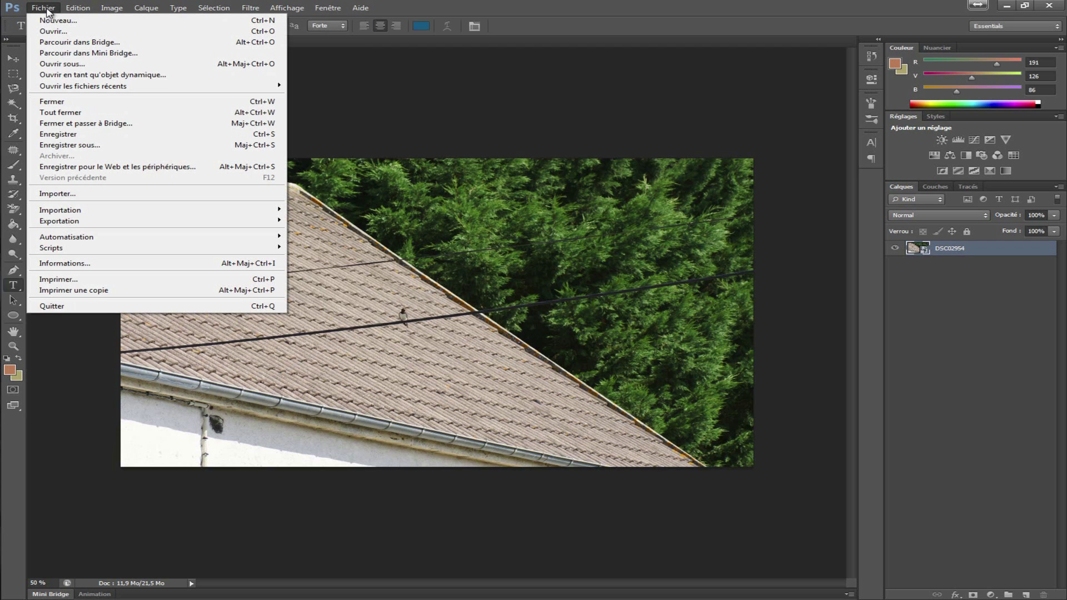
{"action": "left_click", "coordinate": [72, 193]}
{"action": "left_click", "coordinate": [249, 458]}
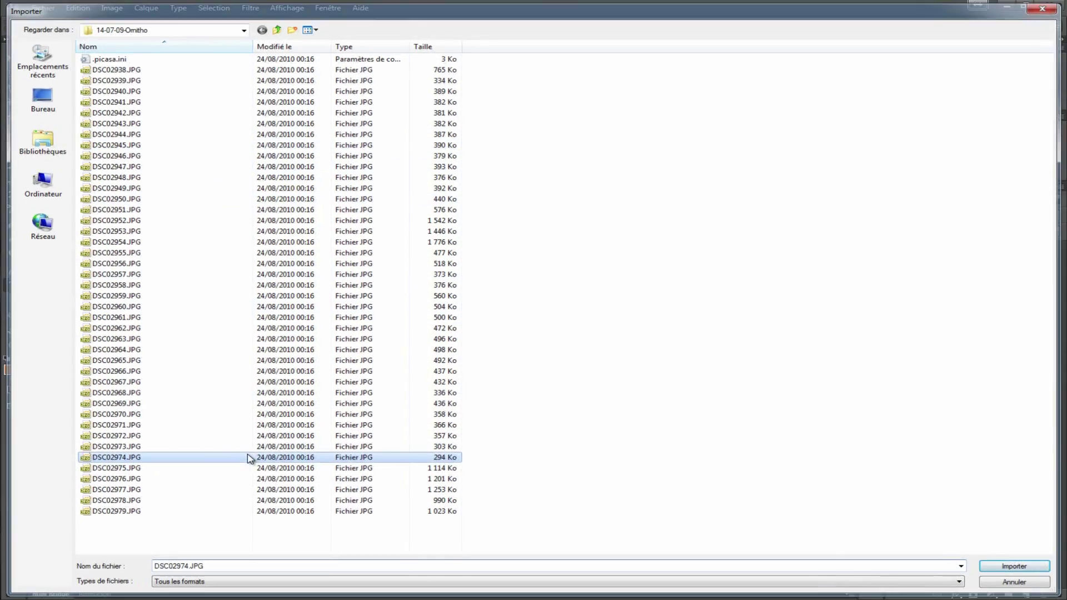
{"action": "double_click", "coordinate": [248, 458]}
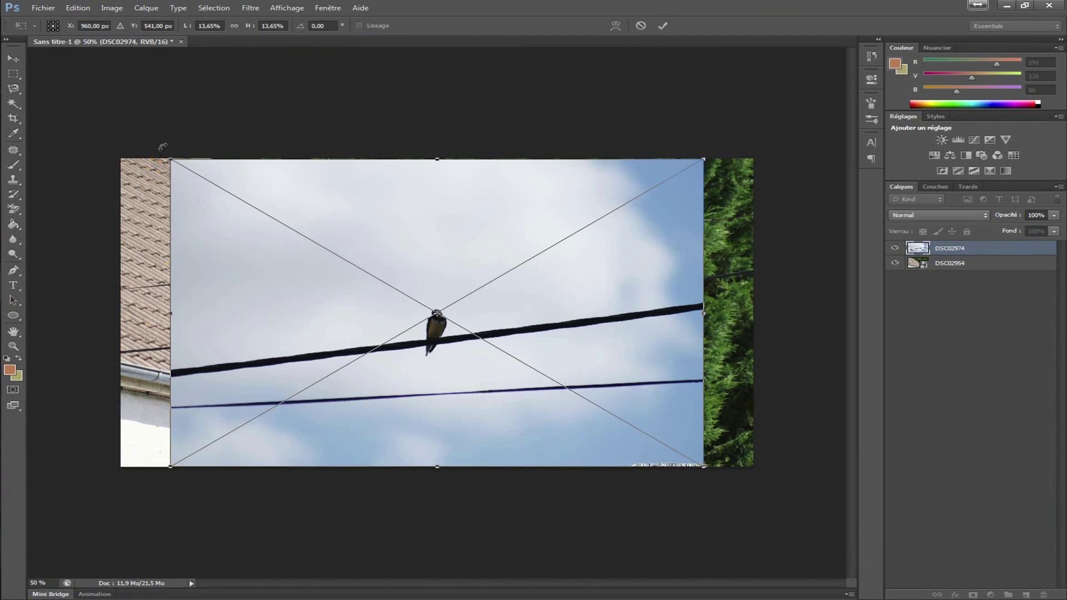
Step: Shrink the placed bird photo to about 5.87% and position it in the lower-right corner of the canvas
{"action": "left_click_drag", "start_coordinate": [173, 161], "coordinate": [323, 247]}
{"action": "left_click_drag", "start_coordinate": [464, 289], "coordinate": [637, 354]}
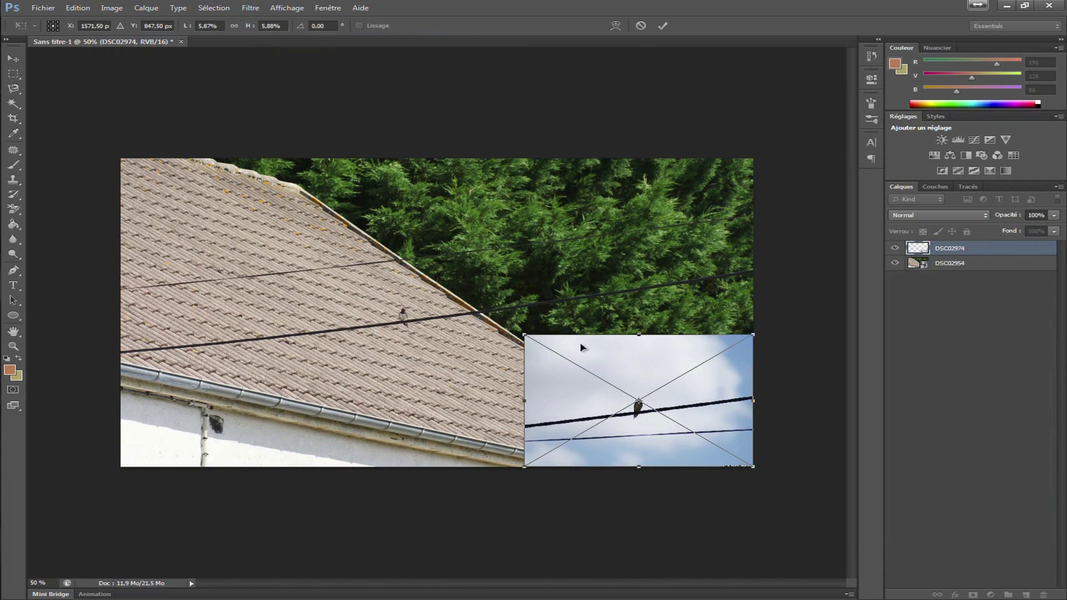
{"action": "key", "text": "t"}
{"action": "key", "text": "Return"}
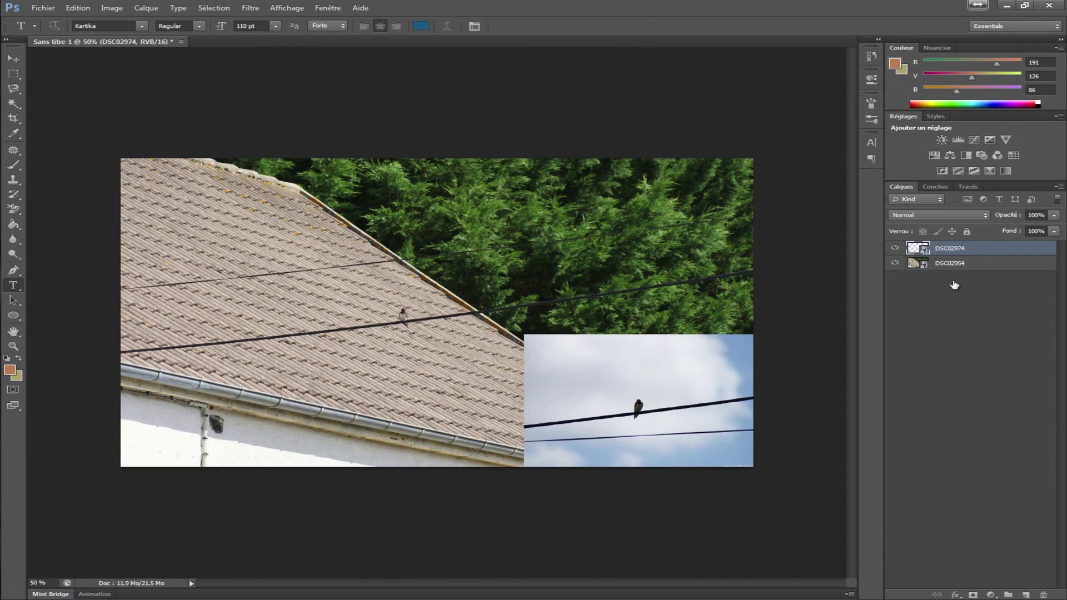
Step: Add a Luminosité/Contraste adjustment layer above both photos with brightness -52 and contrast 45
{"action": "left_click", "coordinate": [145, 10]}
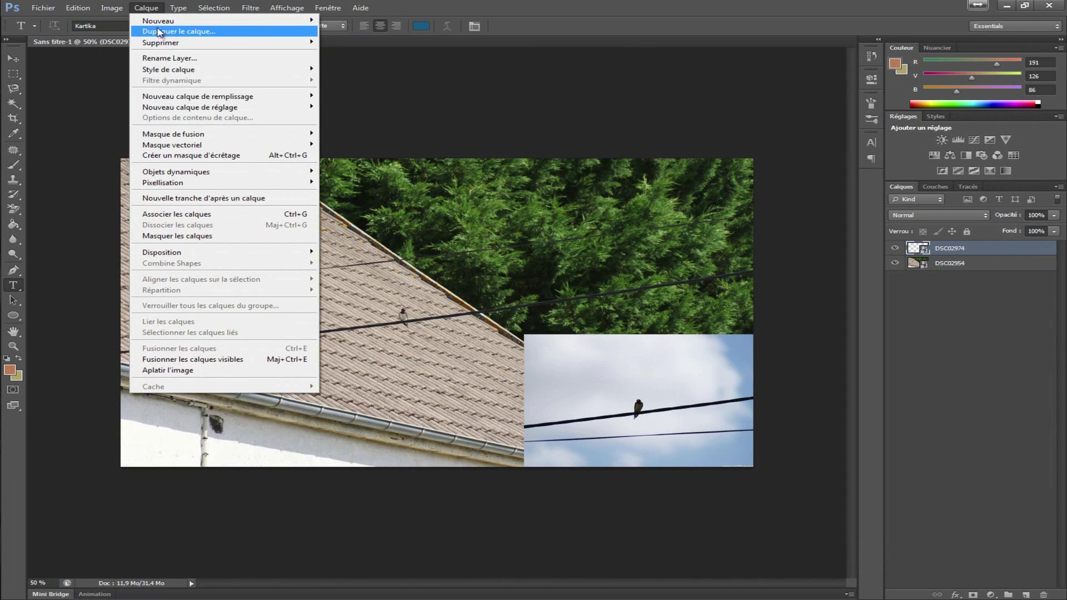
{"action": "mouse_move", "coordinate": [297, 107]}
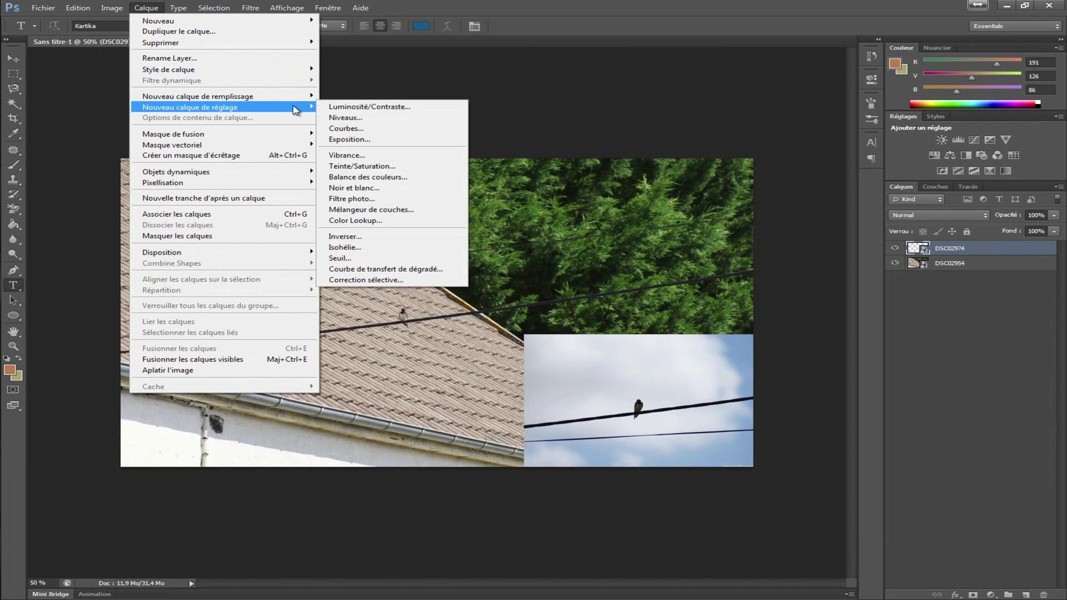
{"action": "left_click", "coordinate": [408, 107]}
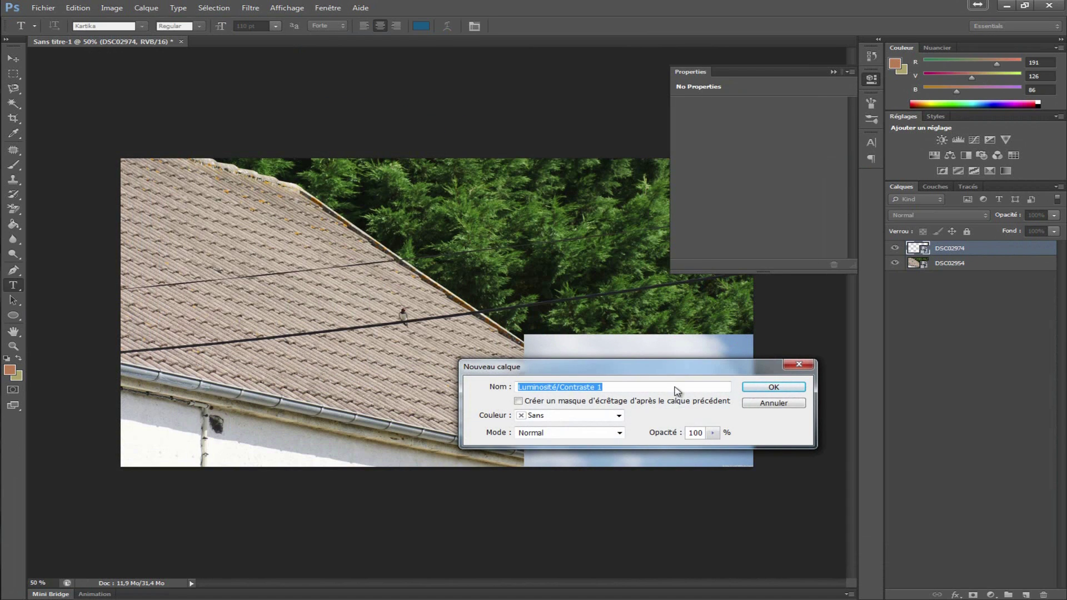
{"action": "left_click", "coordinate": [775, 386]}
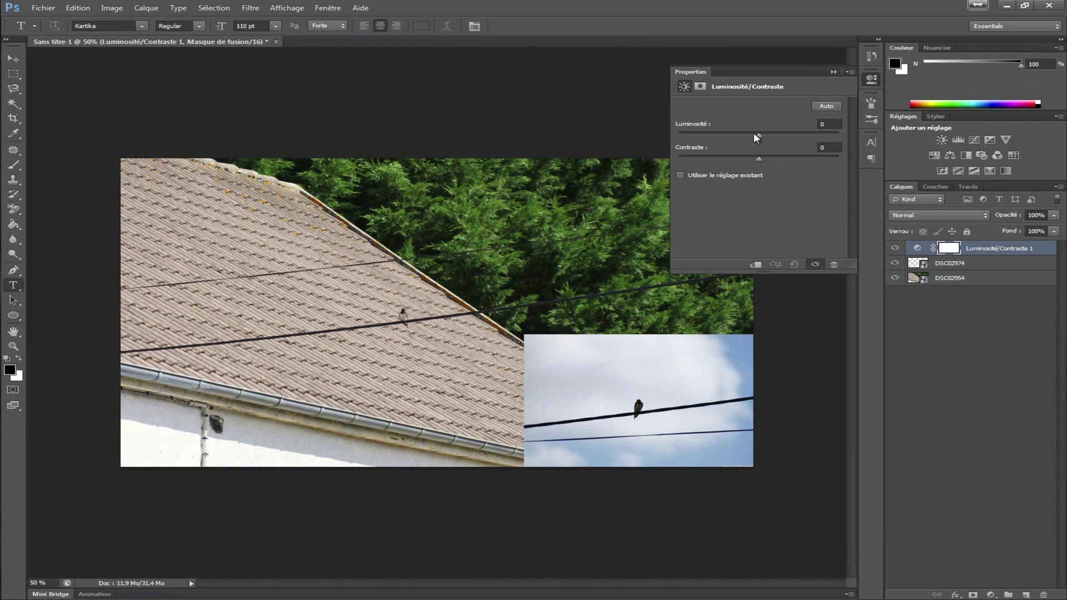
{"action": "left_click_drag", "start_coordinate": [777, 135], "coordinate": [793, 134]}
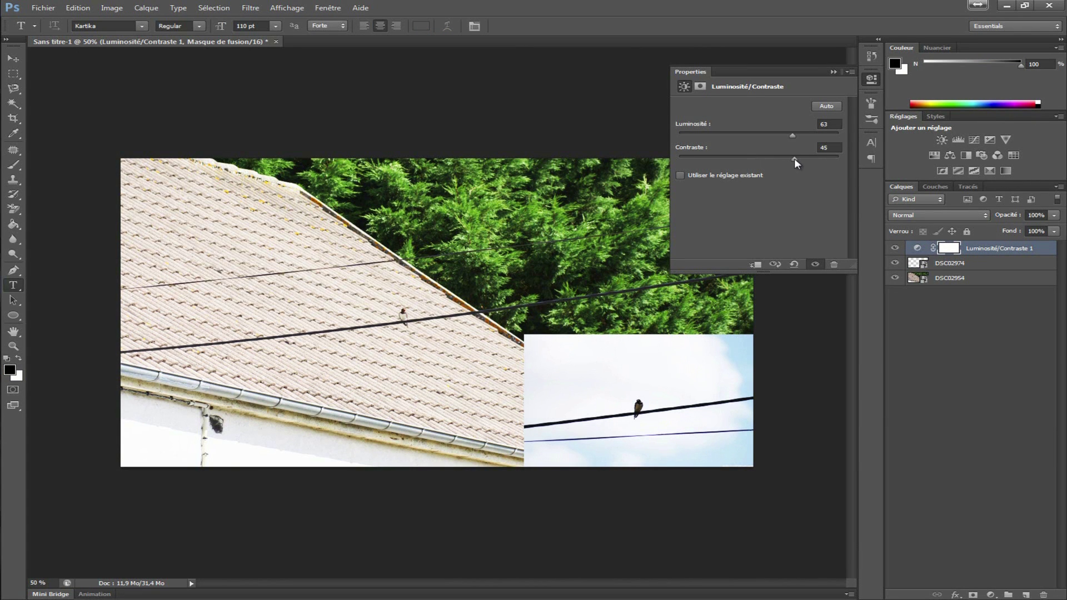
{"action": "left_click_drag", "start_coordinate": [792, 135], "coordinate": [731, 132]}
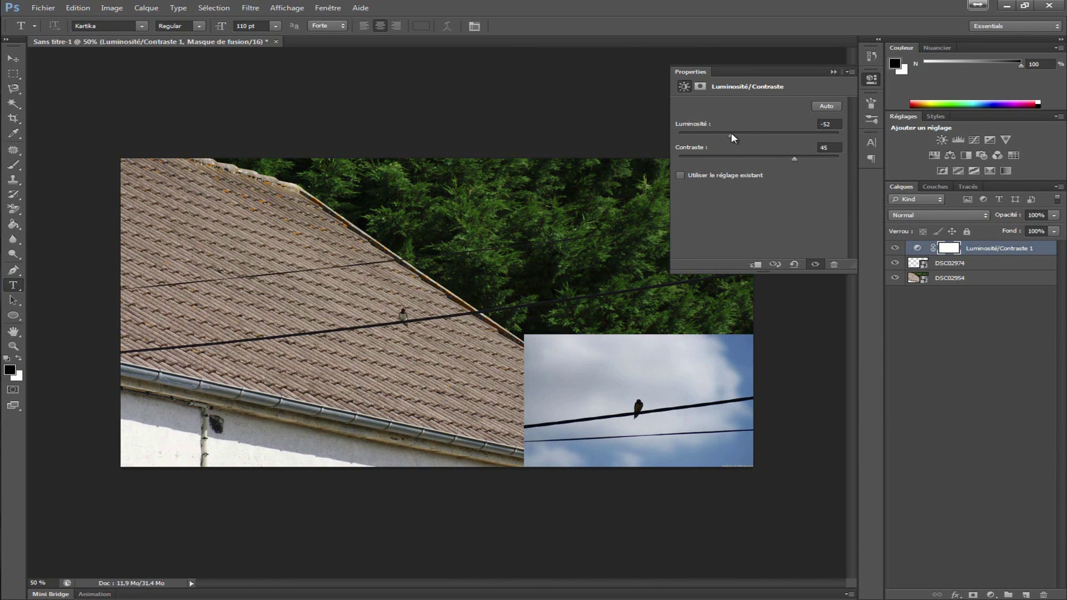
{"action": "left_click", "coordinate": [834, 73]}
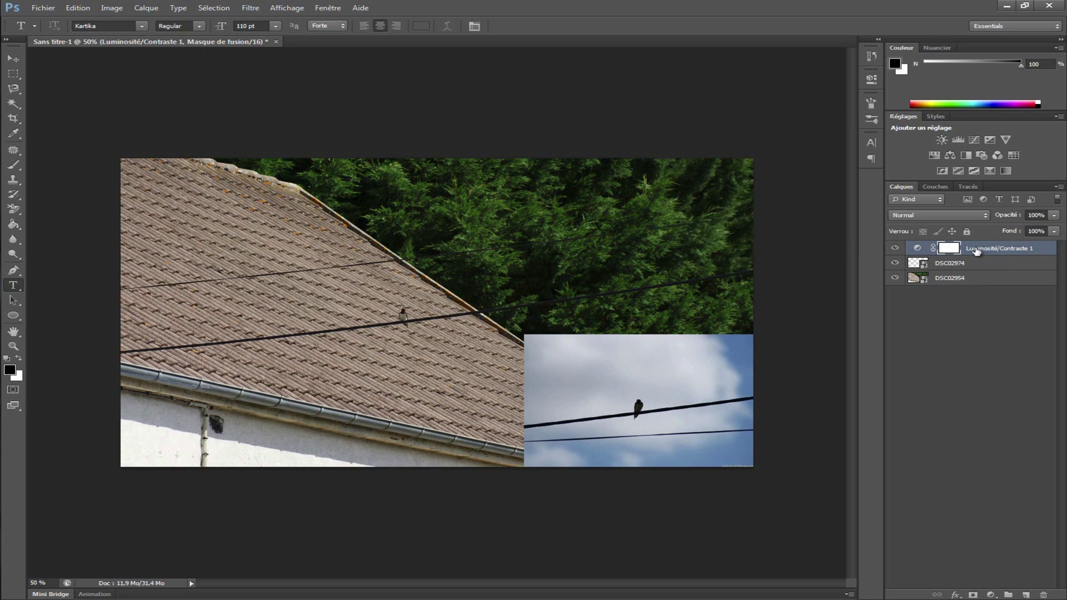
Step: Clip the Luminosité/Contraste adjustment layer to the DSC02974 layer so it affects only the bird photo
{"action": "mouse_move", "coordinate": [978, 251]}
{"action": "left_mouse_down"}
{"action": "mouse_move", "coordinate": [973, 266]}
{"action": "mouse_move", "coordinate": [967, 254]}
{"action": "mouse_move", "coordinate": [973, 267]}
{"action": "left_mouse_up"}
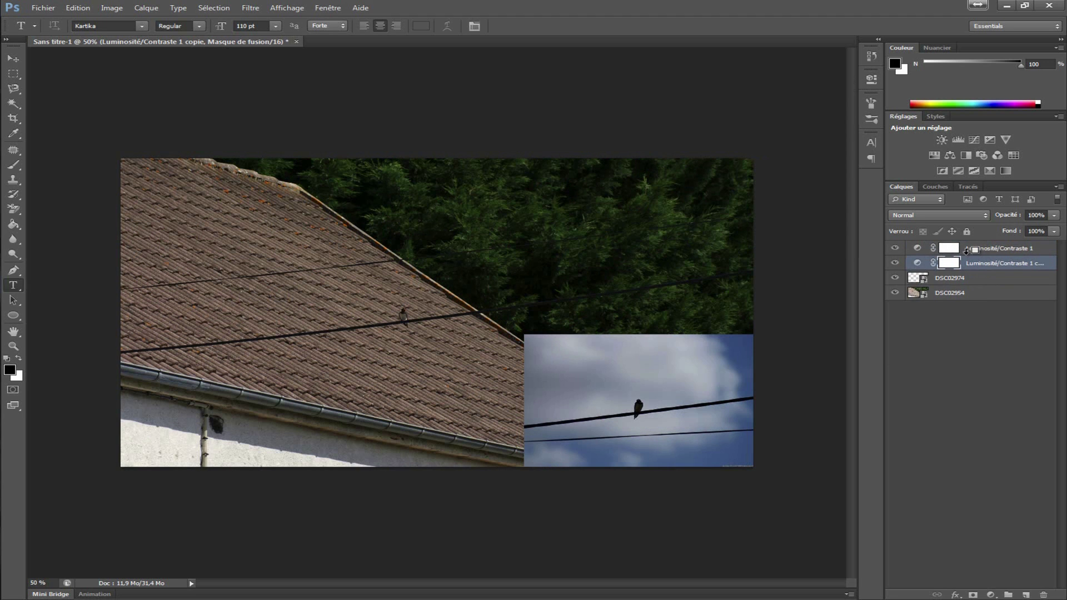
{"action": "key", "text": "ctrl+z"}
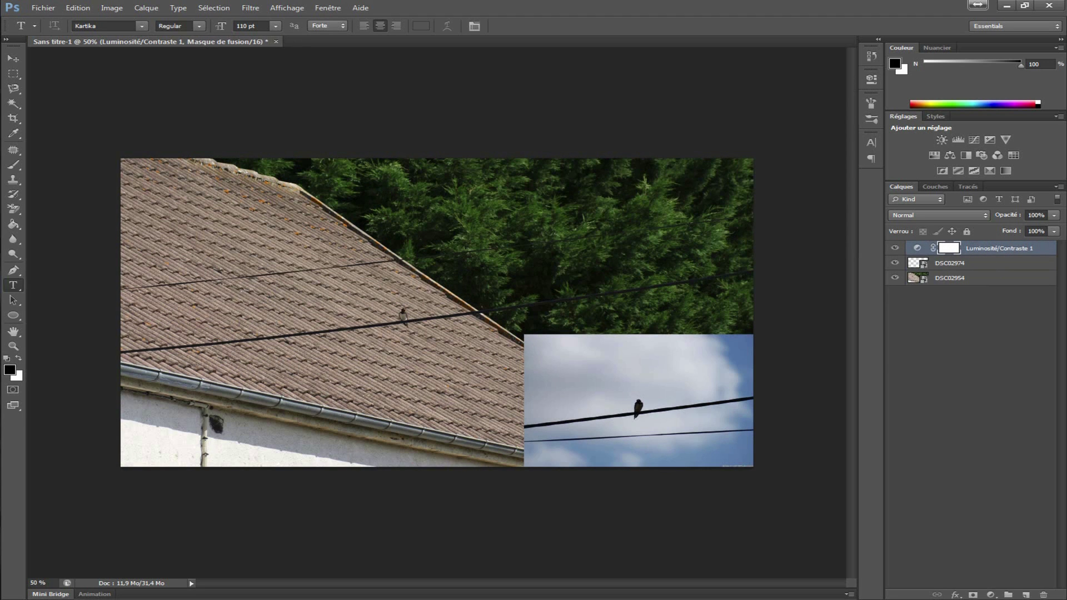
{"action": "left_click", "coordinate": [917, 248]}
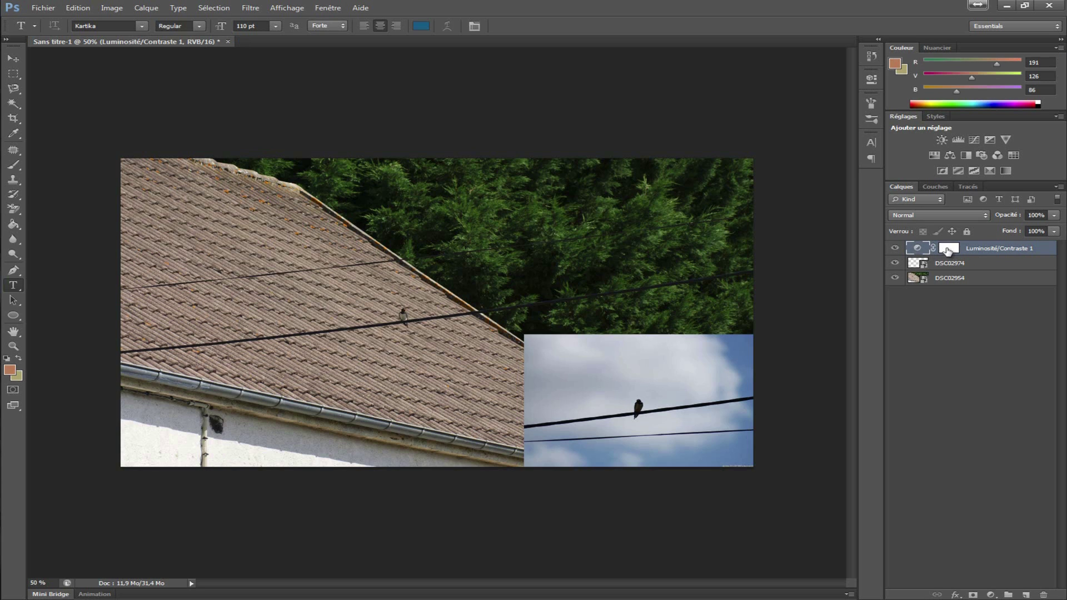
{"action": "left_click_drag", "start_coordinate": [948, 251], "coordinate": [943, 253]}
{"action": "left_click", "coordinate": [943, 254], "text": "alt"}
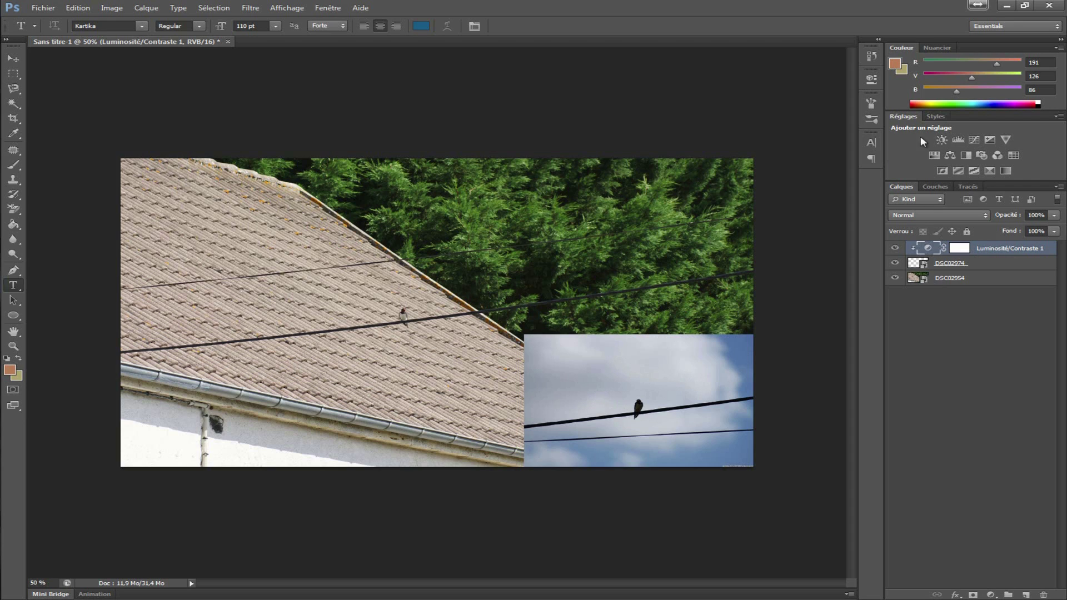
Step: Set the clipped adjustment layer's brightness to -1 and contrast to 100
{"action": "double_click", "coordinate": [961, 249]}
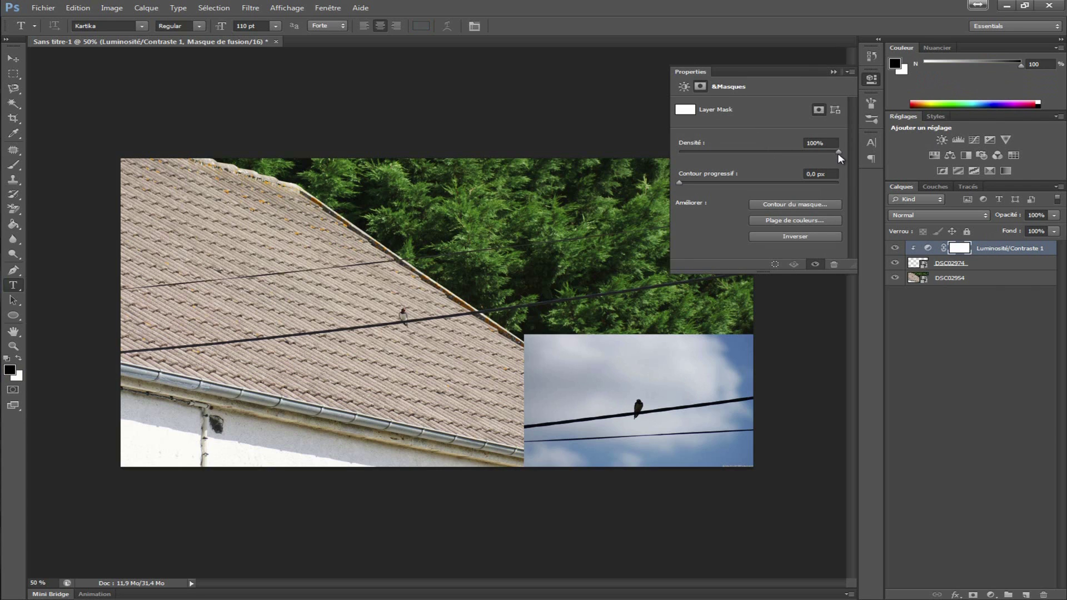
{"action": "left_click", "coordinate": [684, 87]}
{"action": "mouse_move", "coordinate": [731, 138]}
{"action": "left_mouse_down"}
{"action": "mouse_move", "coordinate": [846, 137]}
{"action": "mouse_move", "coordinate": [726, 158]}
{"action": "left_mouse_up"}
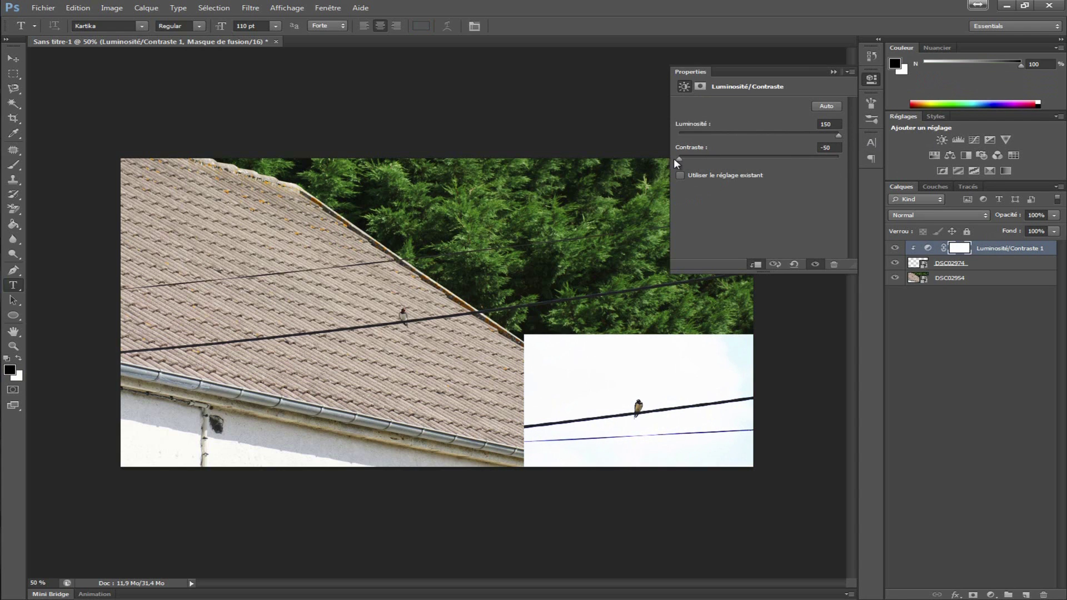
{"action": "left_click_drag", "start_coordinate": [644, 158], "coordinate": [888, 162]}
{"action": "left_click_drag", "start_coordinate": [839, 135], "coordinate": [758, 137]}
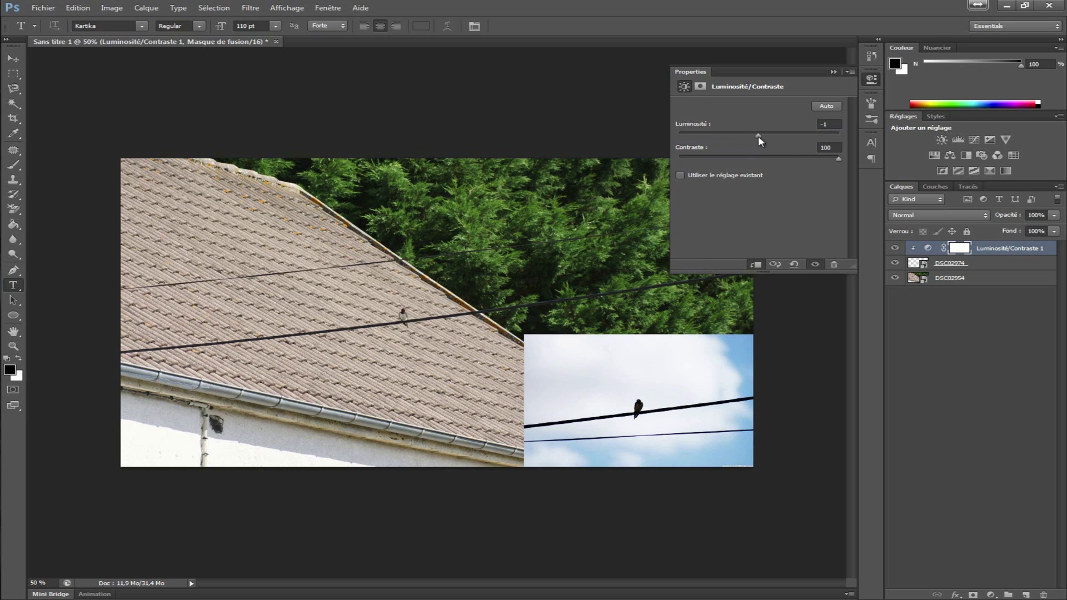
{"action": "left_click", "coordinate": [833, 72]}
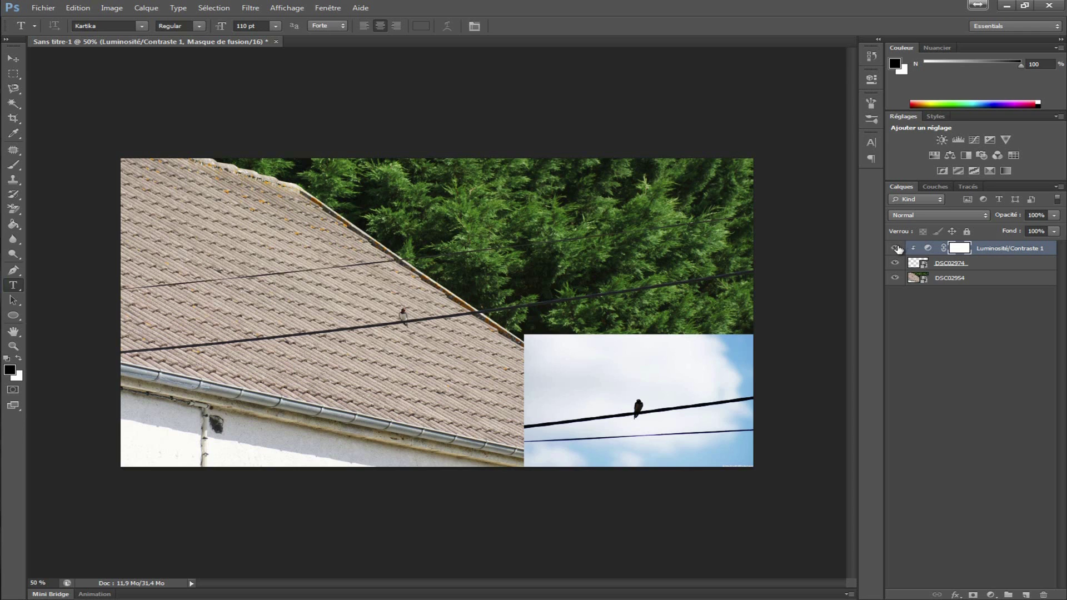
Step: Toggle the visibility of the Luminosité/Contraste layer to compare the bird photo with and without the adjustment
{"action": "left_click", "coordinate": [896, 249]}
{"action": "left_click", "coordinate": [895, 248]}
{"action": "left_click", "coordinate": [895, 248]}
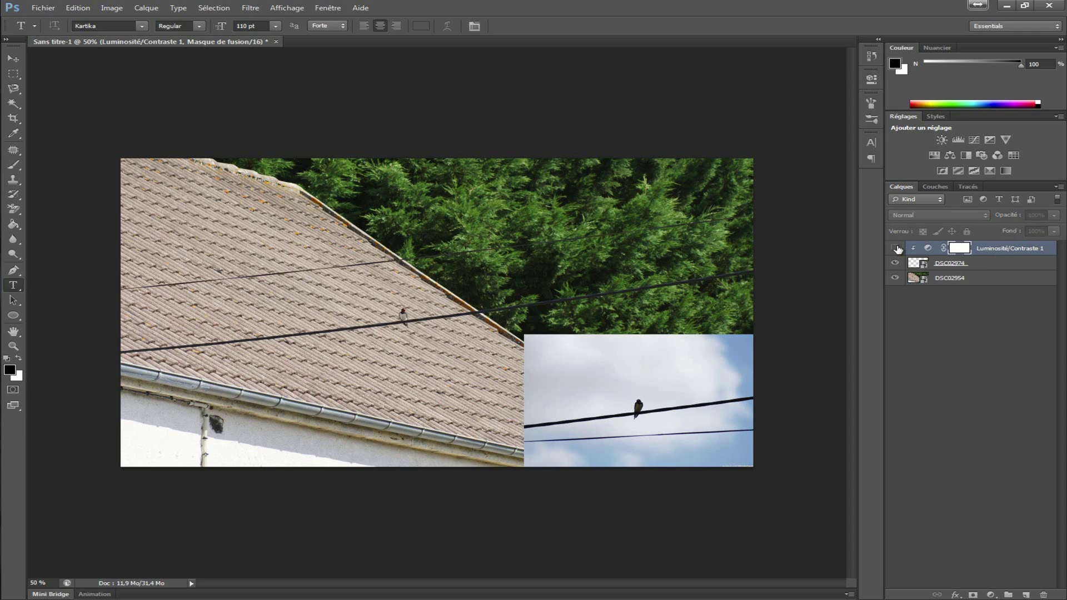
{"action": "left_click", "coordinate": [895, 248]}
{"action": "left_click", "coordinate": [895, 248]}
{"action": "left_click", "coordinate": [895, 249]}
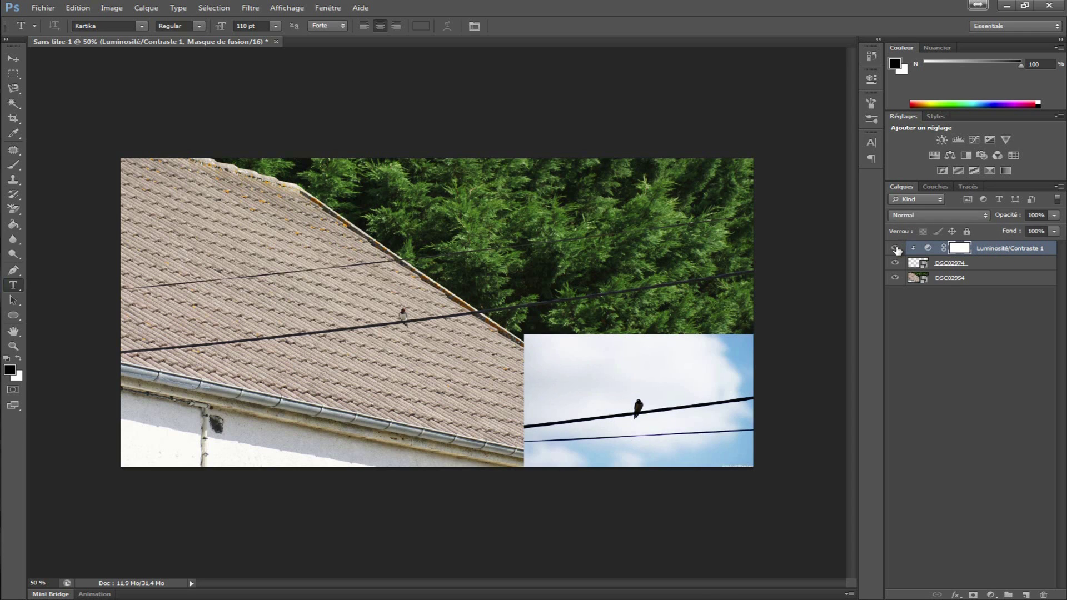
{"action": "left_click", "coordinate": [895, 249]}
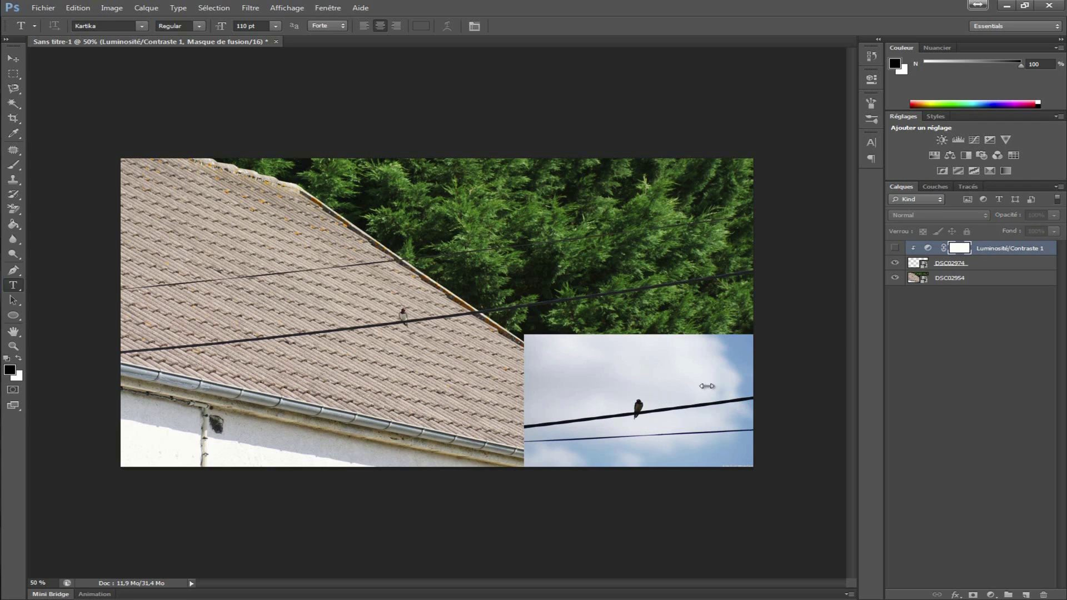
{"action": "left_click", "coordinate": [895, 249]}
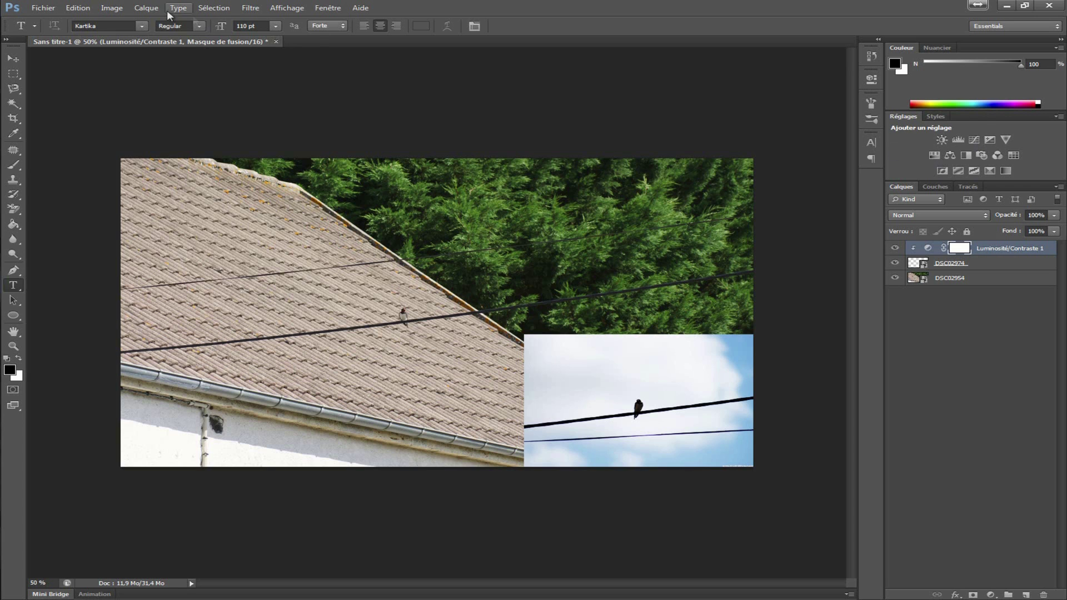
Step: Add a Teinte/Saturation adjustment layer above the Luminosité/Contraste layer
{"action": "left_click", "coordinate": [147, 8]}
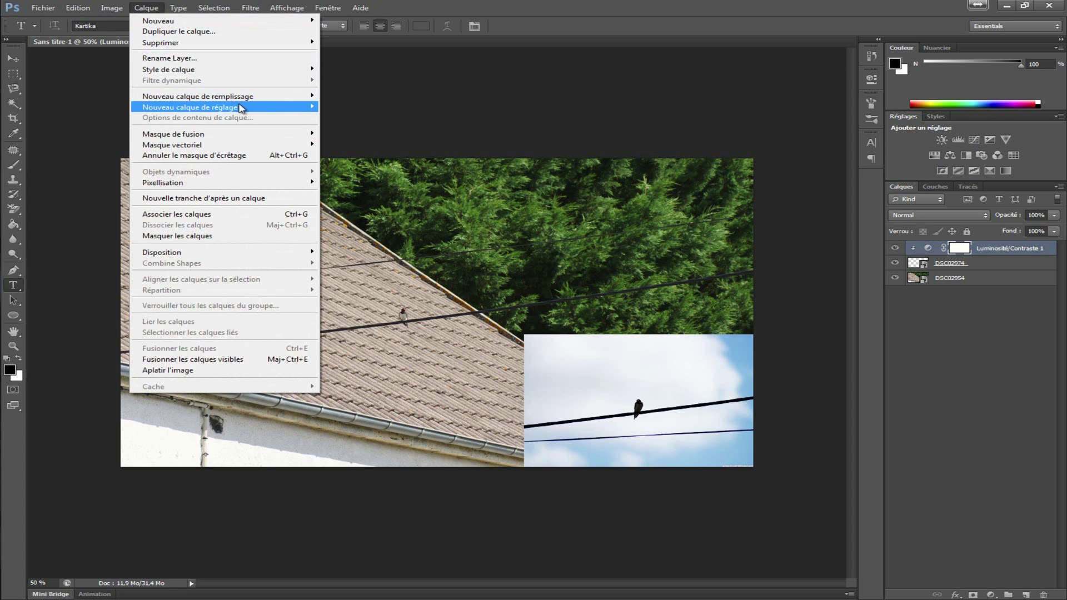
{"action": "mouse_move", "coordinate": [304, 107]}
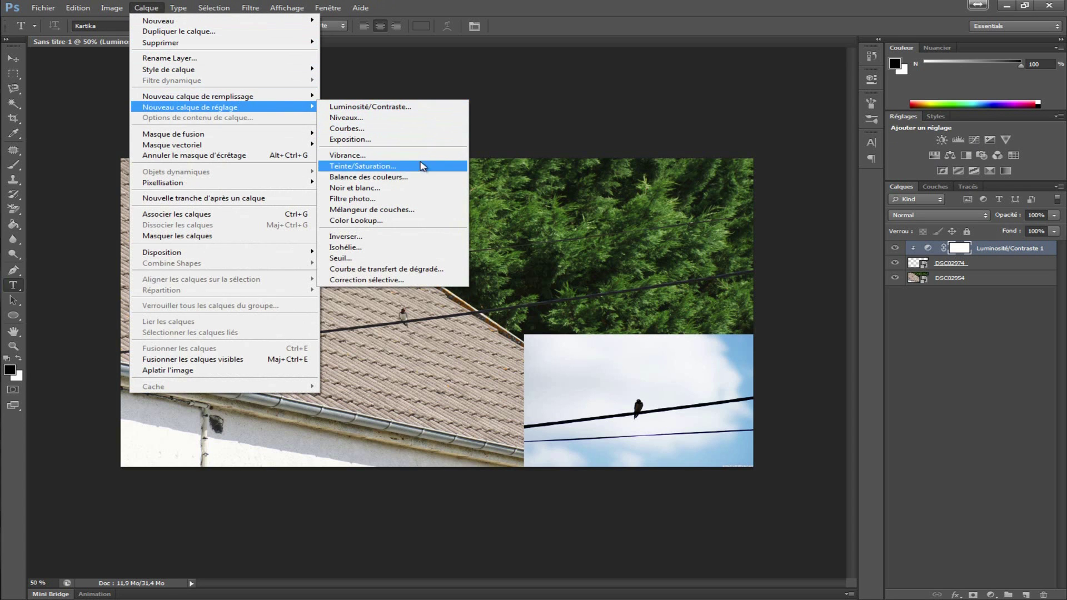
{"action": "left_click", "coordinate": [421, 166]}
{"action": "left_click", "coordinate": [774, 386]}
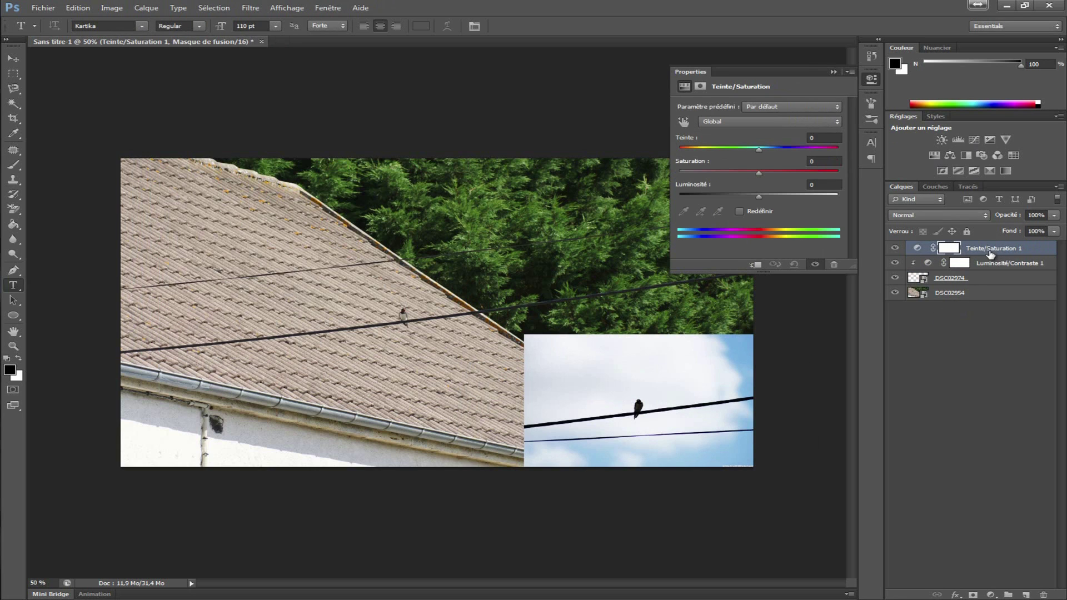
Step: Clip the Teinte/Saturation adjustment layer to the DSC02974 layer so it affects only the bird photo
{"action": "left_click", "coordinate": [917, 249]}
{"action": "mouse_move", "coordinate": [917, 251]}
{"action": "left_mouse_down"}
{"action": "mouse_move", "coordinate": [914, 270]}
{"action": "mouse_move", "coordinate": [916, 251]}
{"action": "left_mouse_up"}
{"action": "left_click", "coordinate": [915, 254], "text": "alt"}
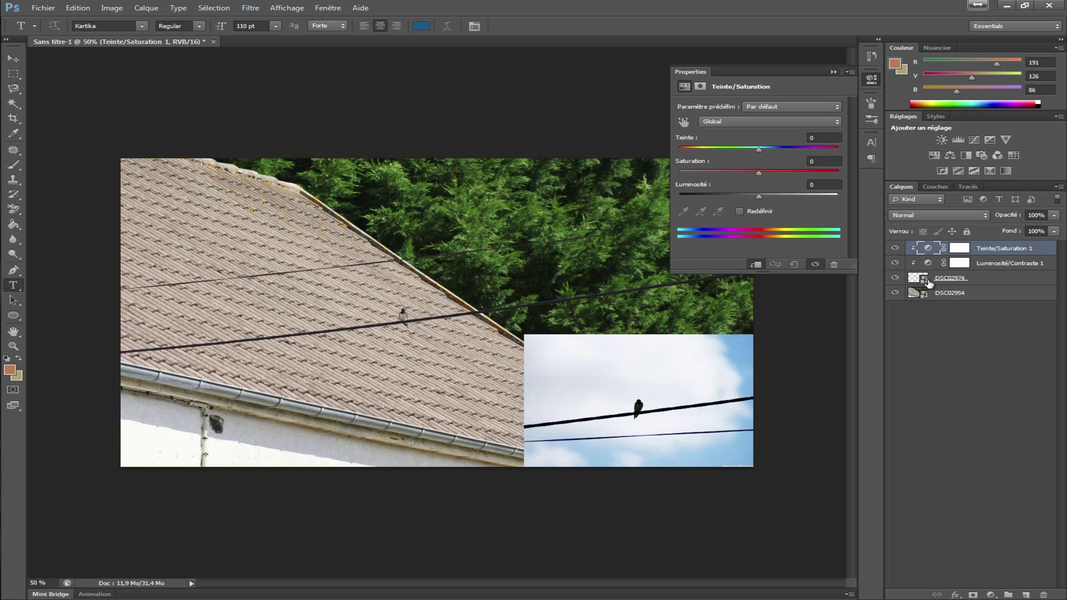
Step: Hide the Luminosité/Contraste layer and set the Teinte/Saturation layer's hue to -4, saturation to +60 and luminosity to -7
{"action": "left_click", "coordinate": [895, 263]}
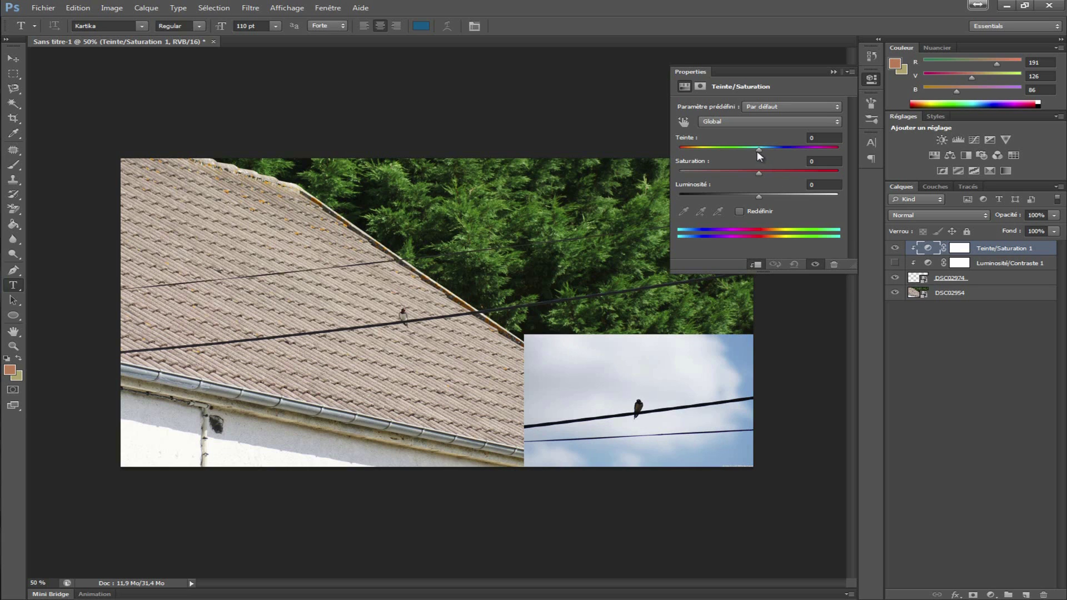
{"action": "left_click_drag", "start_coordinate": [759, 150], "coordinate": [812, 153]}
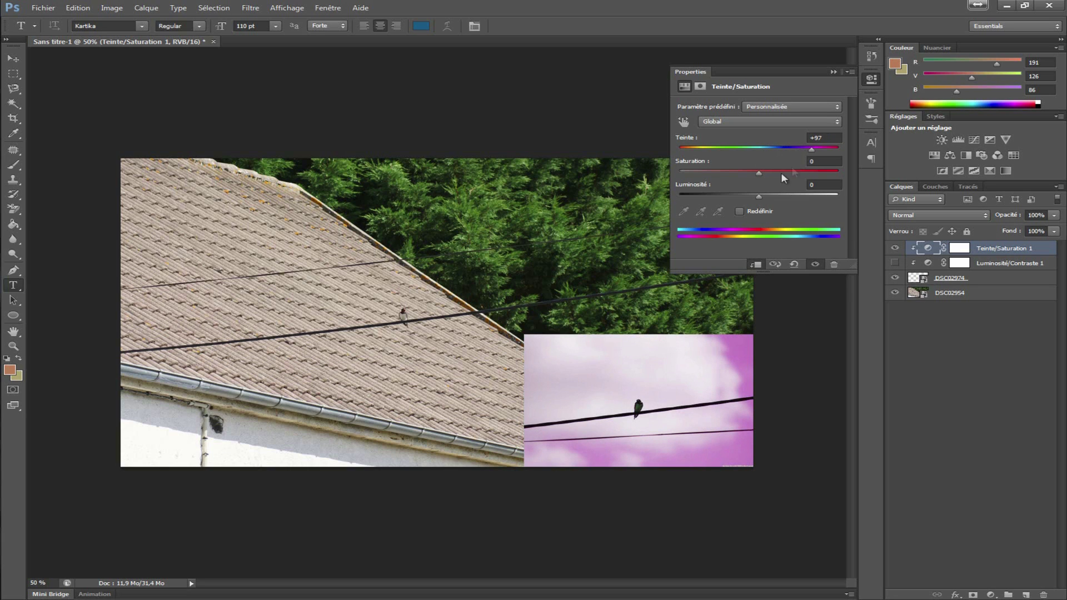
{"action": "mouse_move", "coordinate": [760, 174]}
{"action": "left_mouse_down"}
{"action": "mouse_move", "coordinate": [806, 174]}
{"action": "mouse_move", "coordinate": [775, 196]}
{"action": "mouse_move", "coordinate": [729, 195]}
{"action": "mouse_move", "coordinate": [757, 195]}
{"action": "left_mouse_up"}
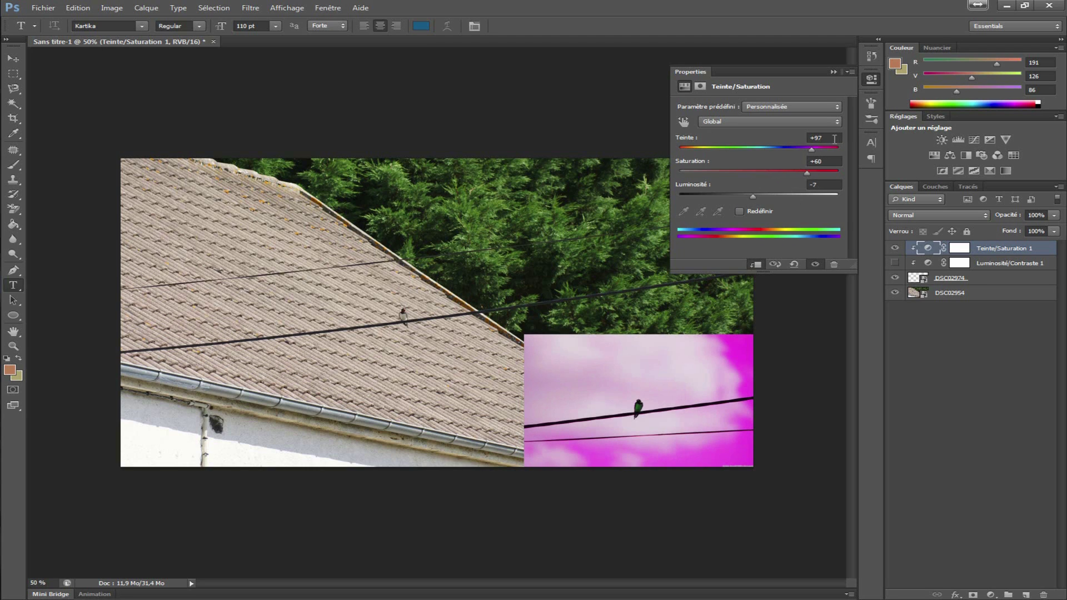
{"action": "left_click_drag", "start_coordinate": [813, 149], "coordinate": [755, 150]}
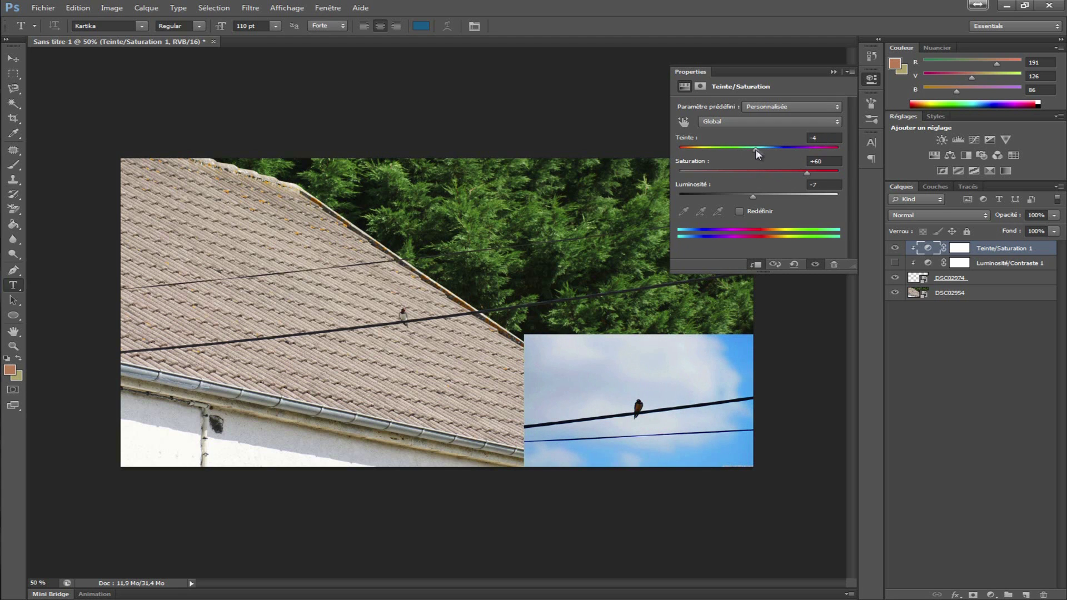
{"action": "left_click", "coordinate": [844, 71]}
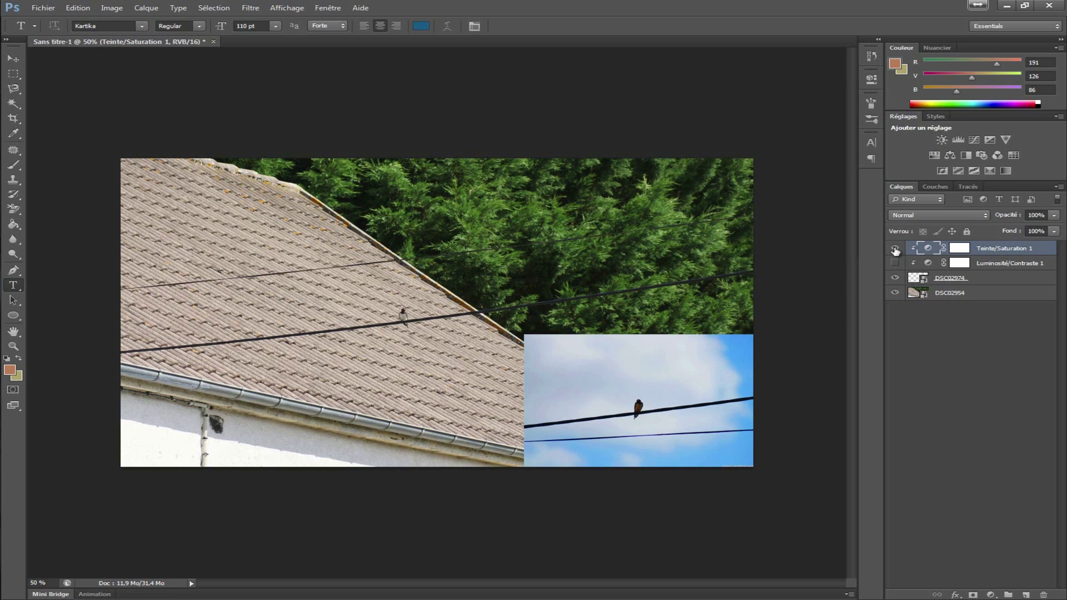
Step: Toggle the visibility of both clipped adjustment layers to compare their effects on the bird photo, and finish with both shown
{"action": "left_click", "coordinate": [895, 263]}
{"action": "left_click", "coordinate": [896, 248]}
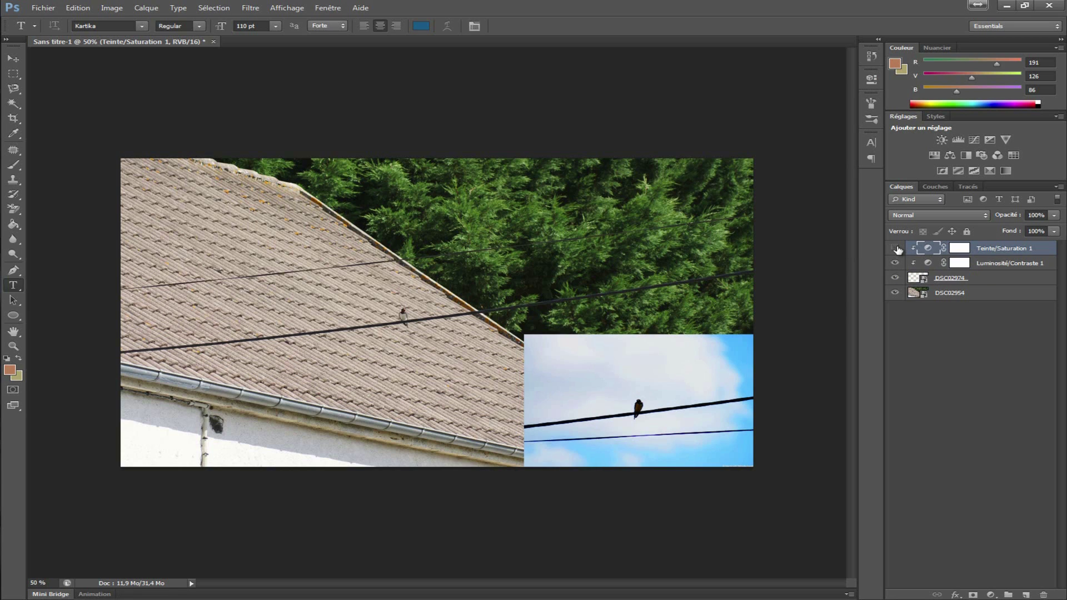
{"action": "left_click", "coordinate": [895, 248]}
{"action": "left_click", "coordinate": [895, 248]}
{"action": "left_click", "coordinate": [896, 263]}
{"action": "left_click", "coordinate": [895, 249]}
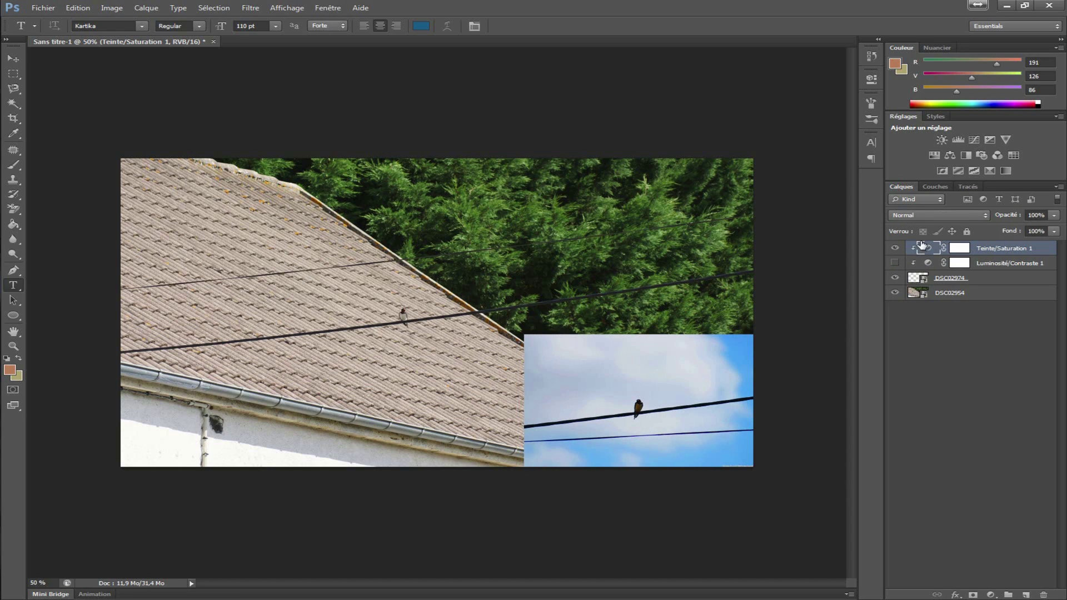
{"action": "left_click", "coordinate": [894, 263]}
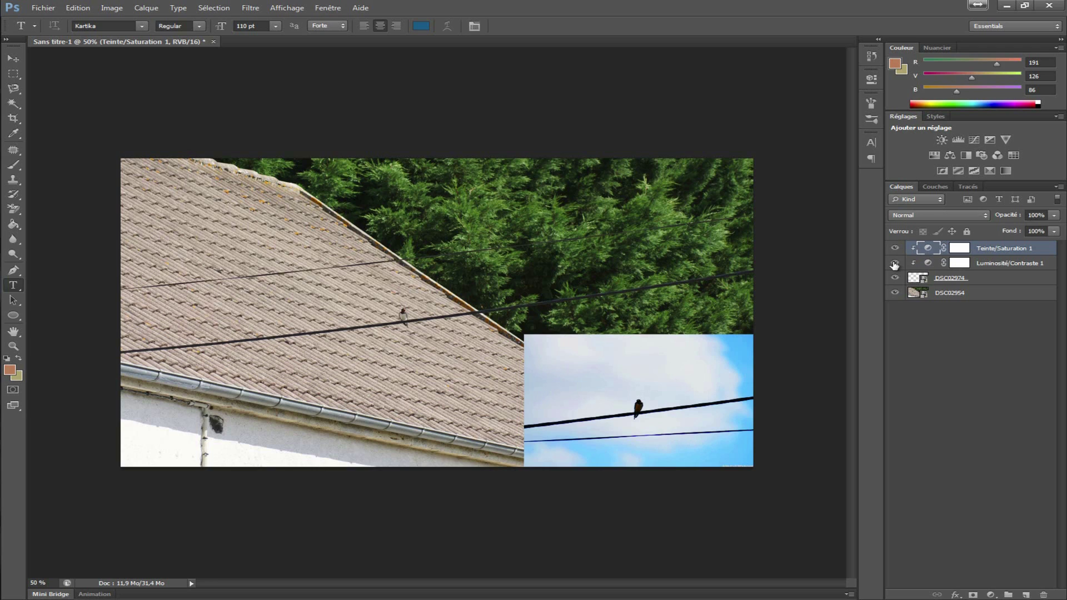